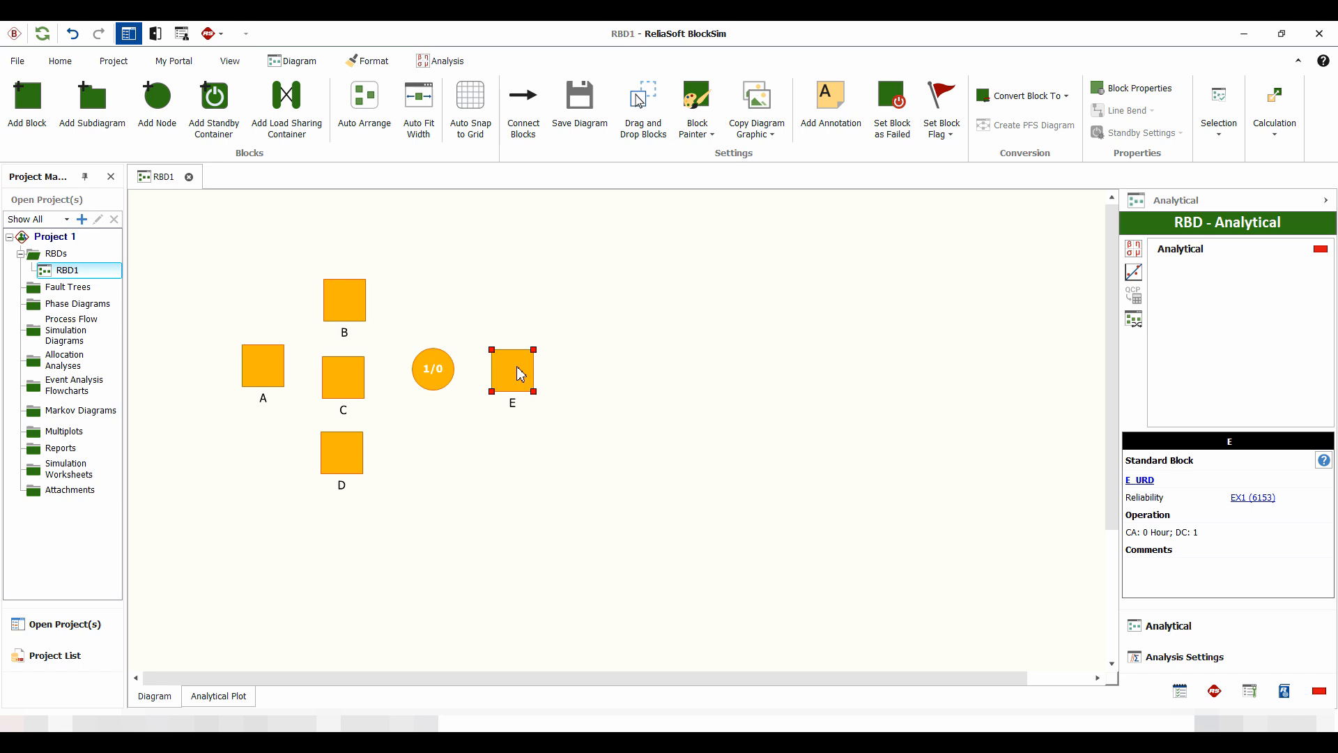
Step: Connect block A to each of the parallel blocks B, C and D
{"action": "left_click", "coordinate": [523, 105]}
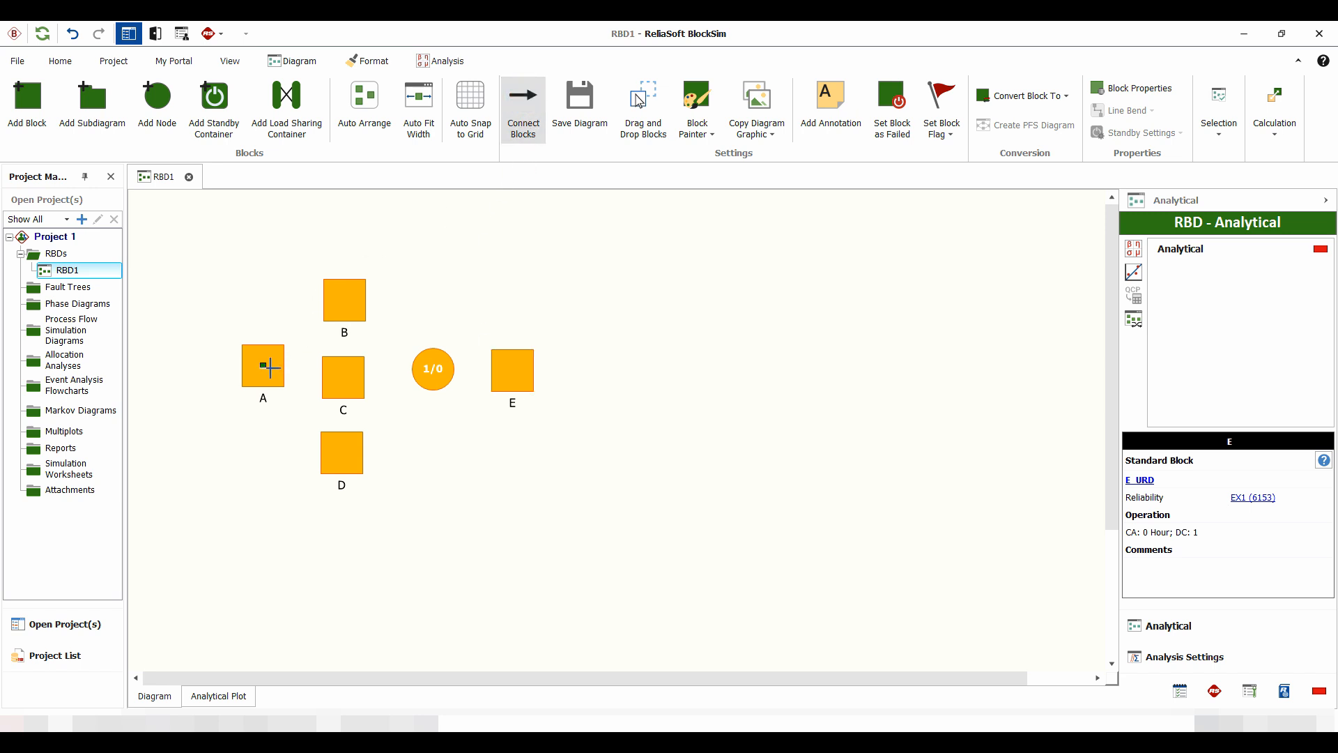
{"action": "left_click_drag", "start_coordinate": [270, 367], "coordinate": [338, 298]}
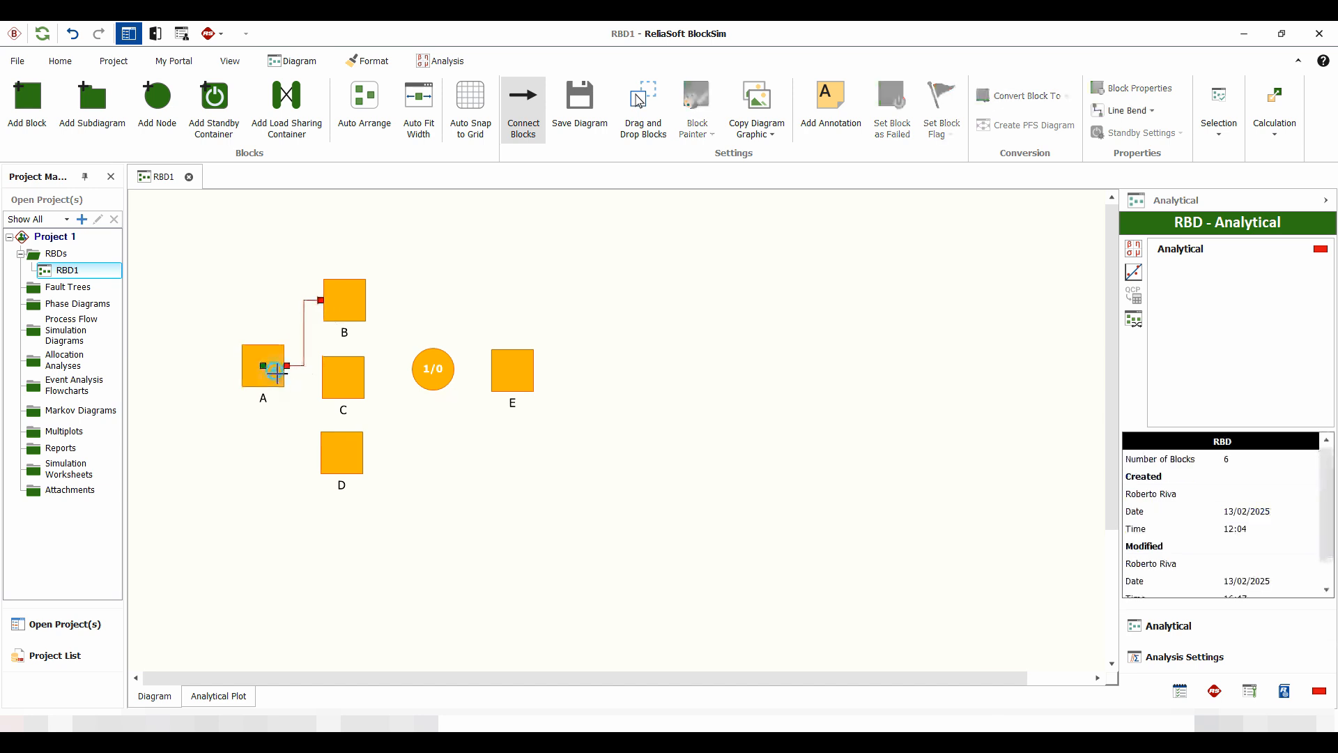
{"action": "mouse_move", "coordinate": [276, 371]}
{"action": "left_mouse_down"}
{"action": "mouse_move", "coordinate": [337, 376]}
{"action": "mouse_move", "coordinate": [311, 398]}
{"action": "mouse_move", "coordinate": [341, 451]}
{"action": "left_mouse_up"}
Step: Connect blocks B, C and D to the node, and connect the node to block E
{"action": "left_click_drag", "start_coordinate": [346, 301], "coordinate": [433, 368]}
{"action": "left_click_drag", "start_coordinate": [344, 376], "coordinate": [427, 368]}
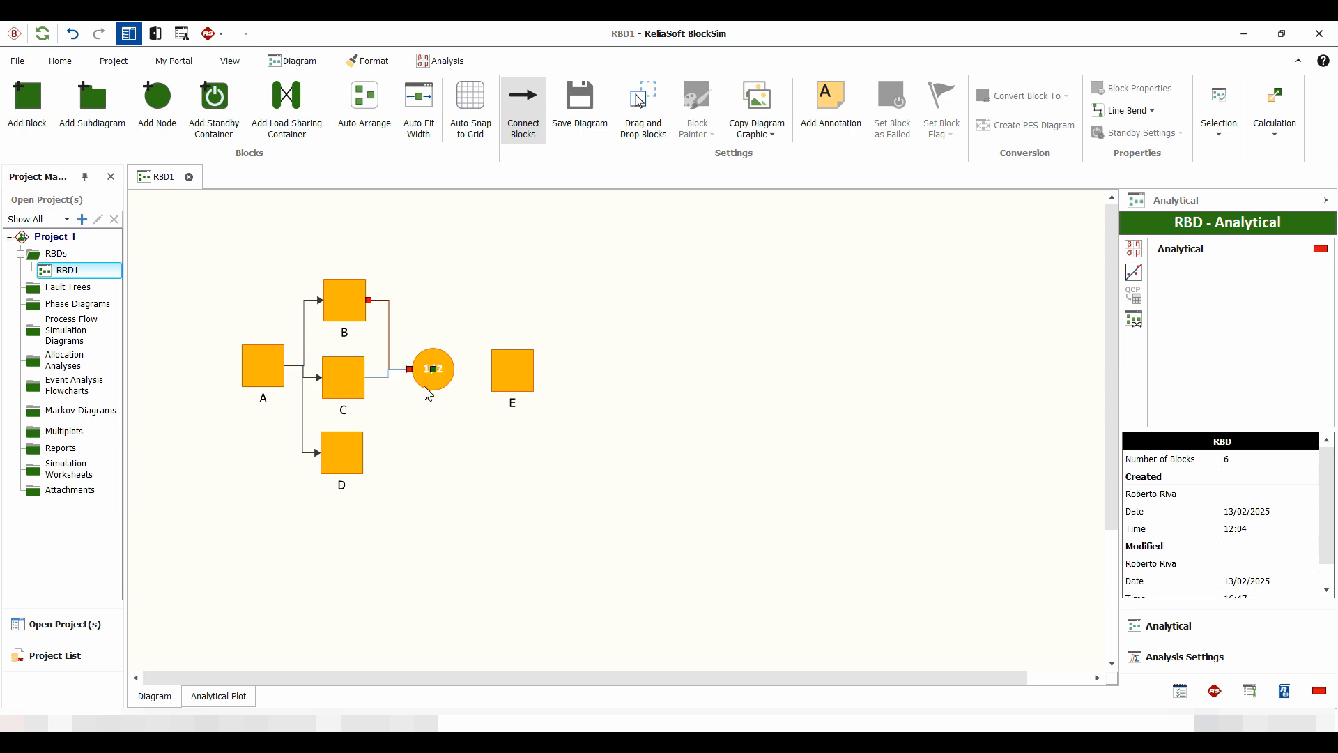
{"action": "left_click", "coordinate": [356, 450]}
{"action": "left_click_drag", "start_coordinate": [355, 452], "coordinate": [513, 370]}
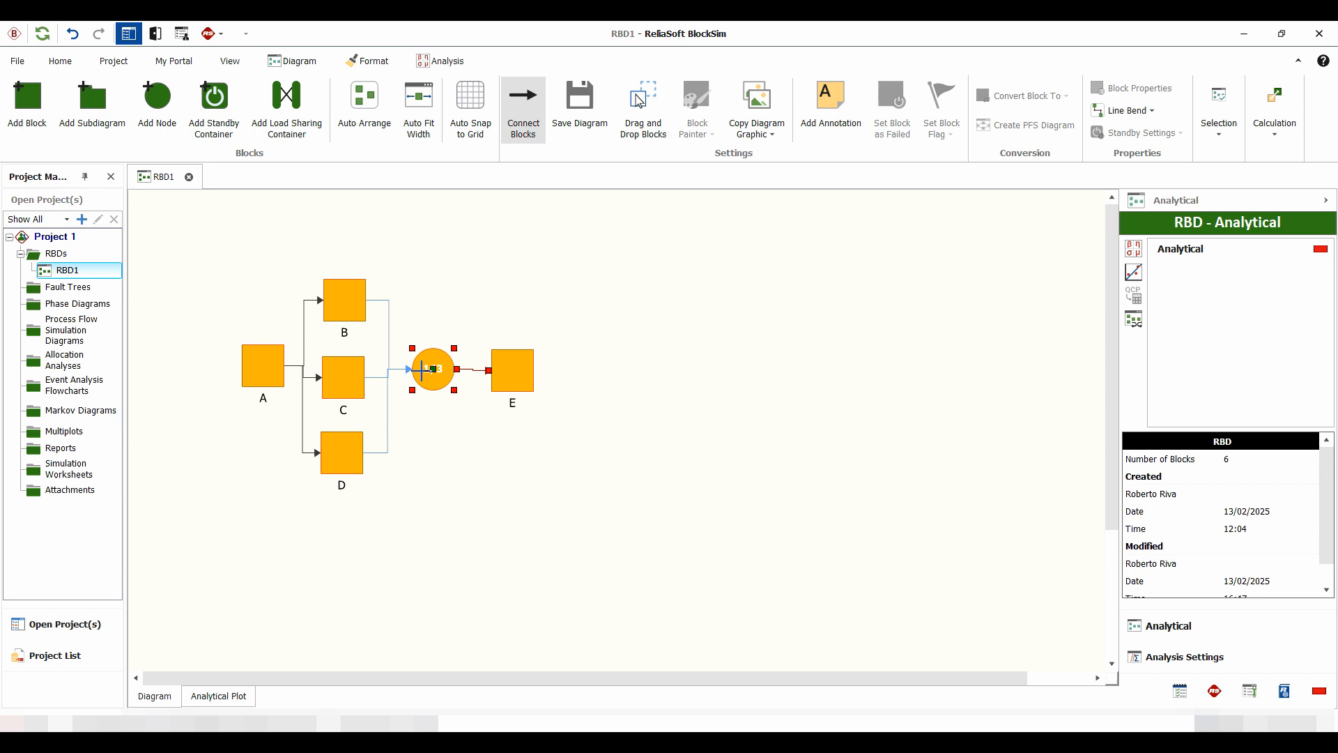
{"action": "left_click", "coordinate": [438, 391]}
{"action": "left_click", "coordinate": [428, 409]}
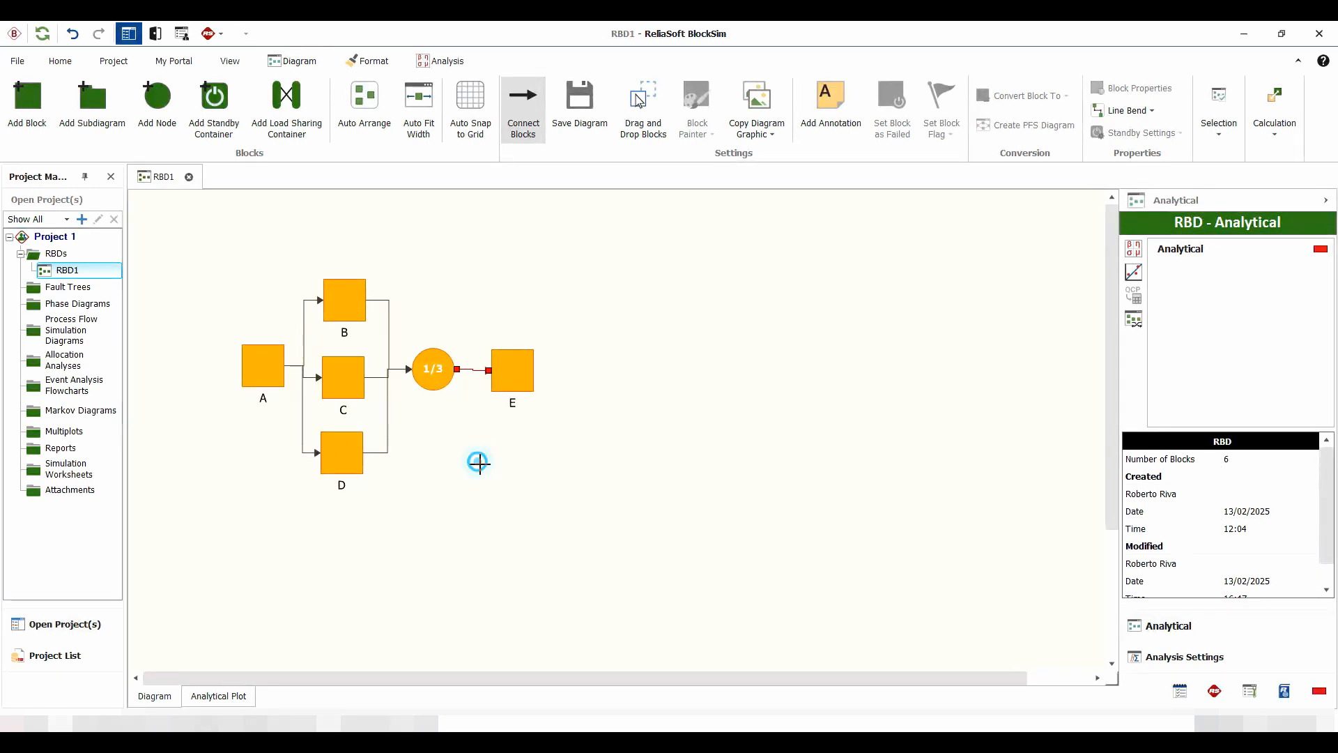
{"action": "key", "text": "Escape"}
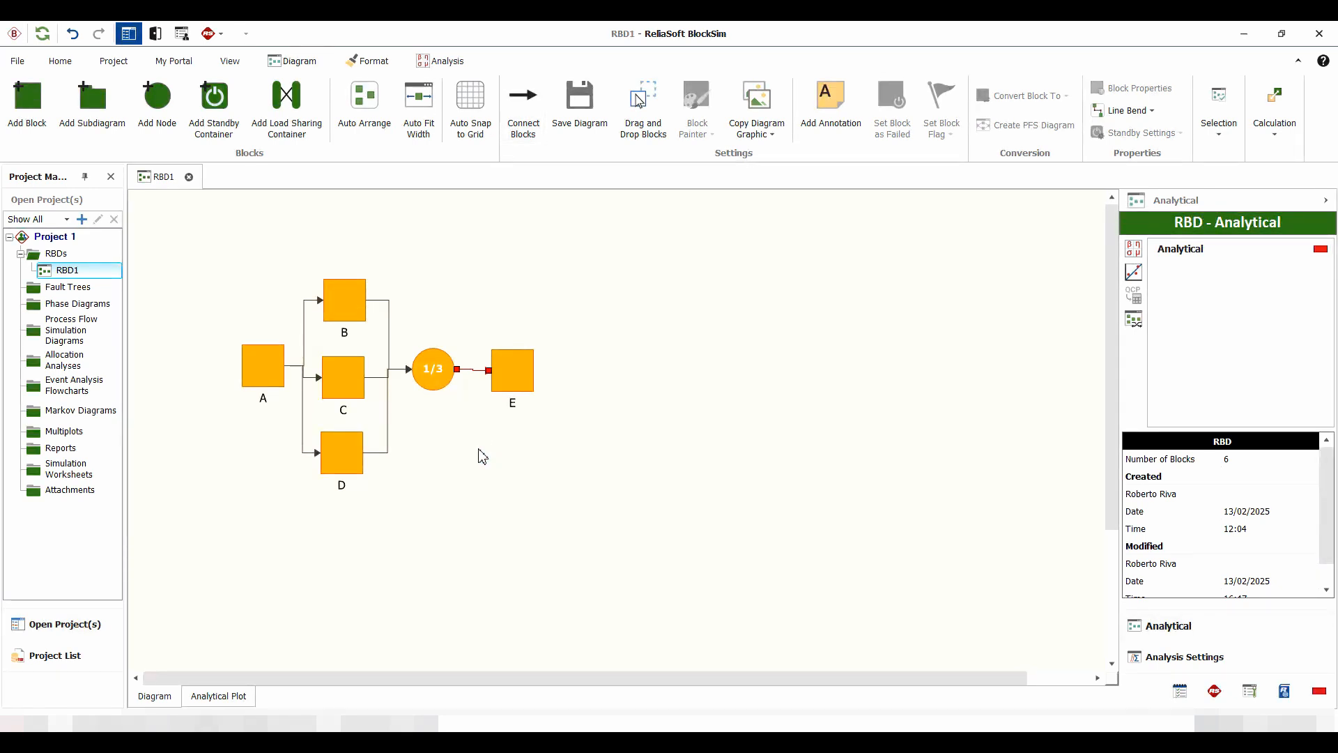
Step: Set the node's number of paths required to 2
{"action": "left_click", "coordinate": [434, 381]}
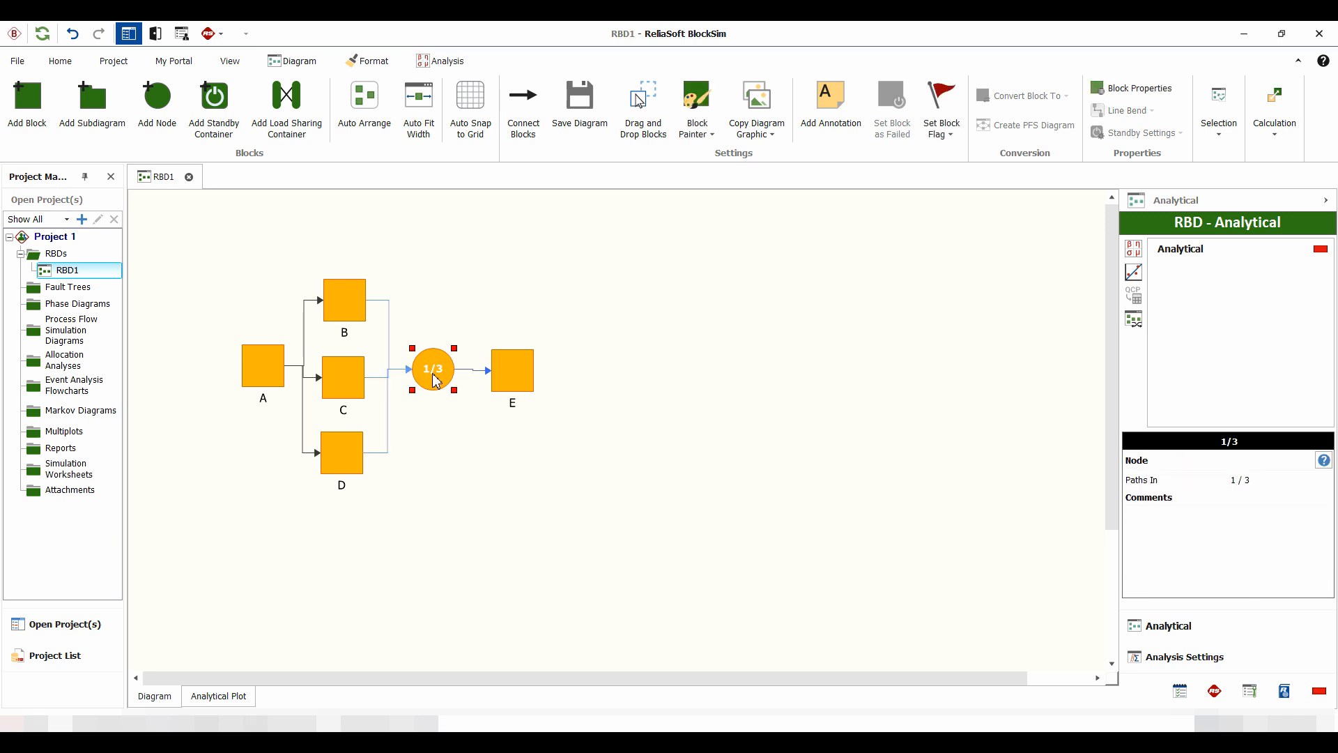
{"action": "double_click", "coordinate": [435, 377]}
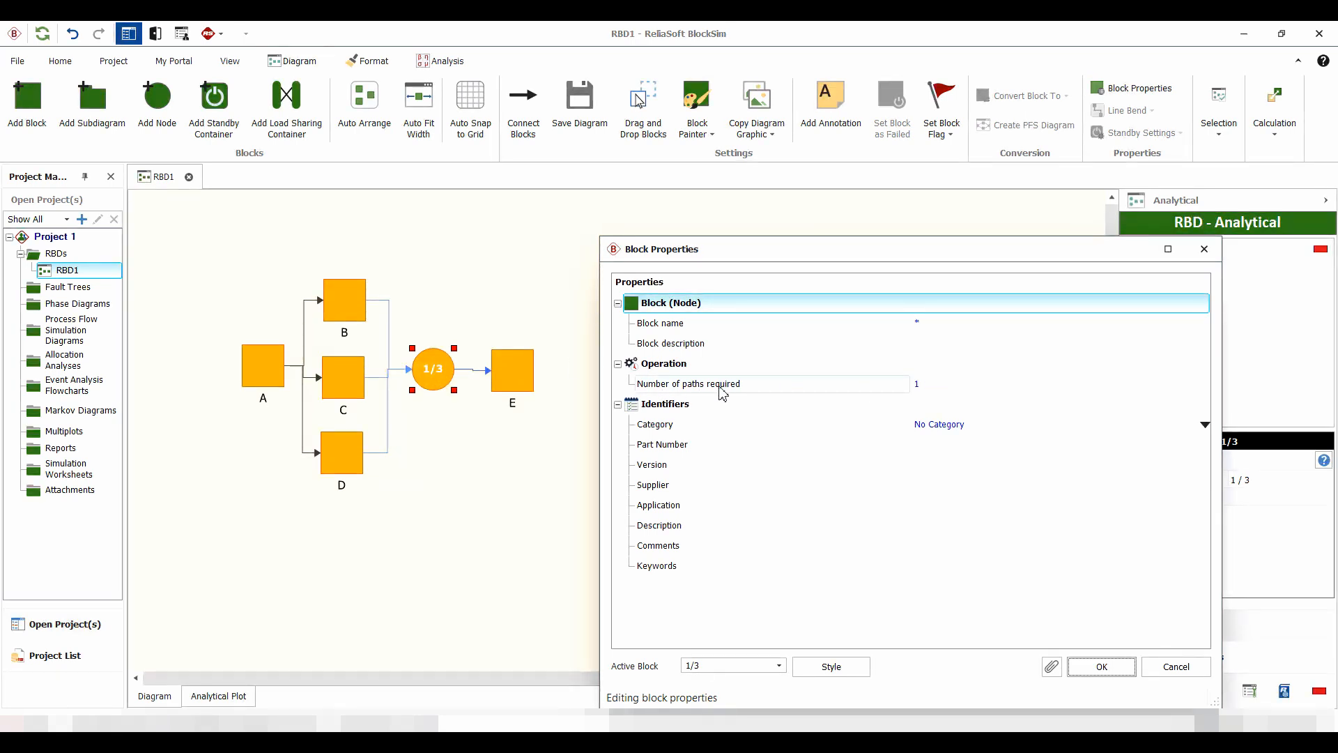
{"action": "left_click", "coordinate": [928, 391]}
{"action": "type", "text": "2"}
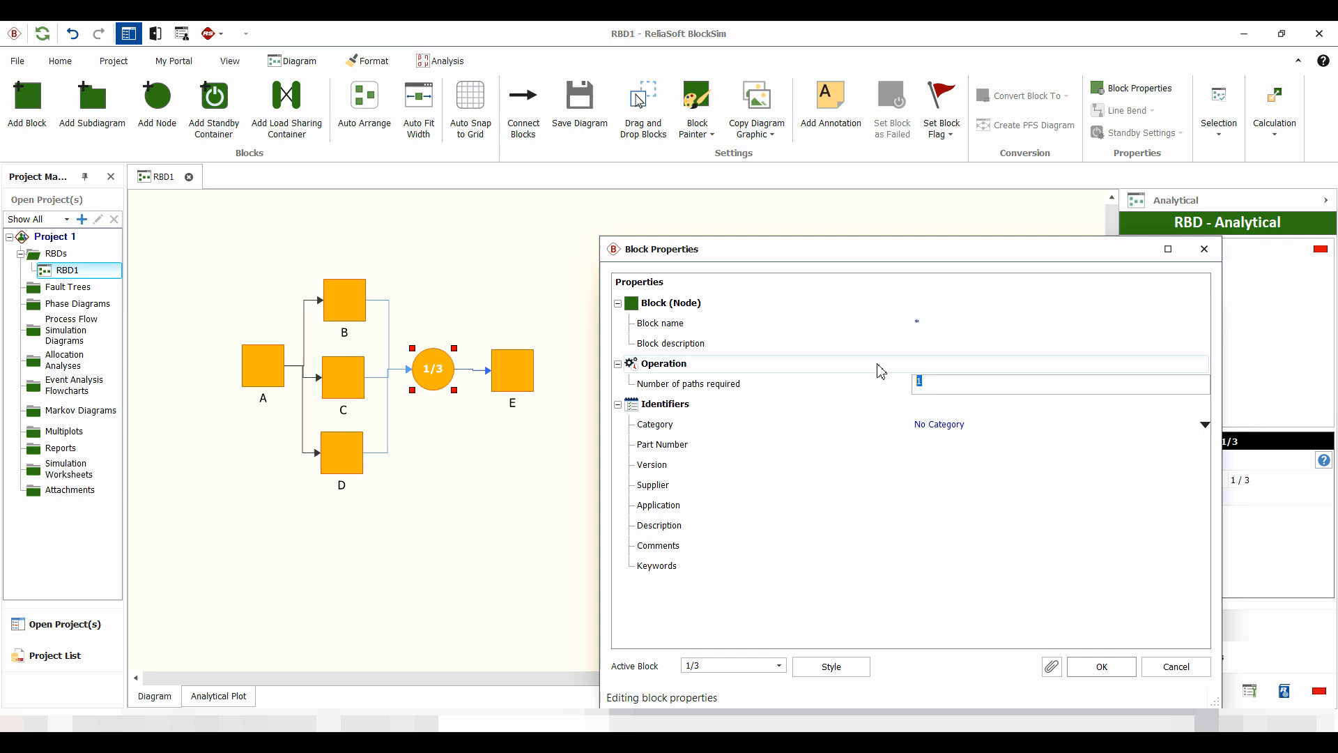
{"action": "left_click", "coordinate": [1102, 666]}
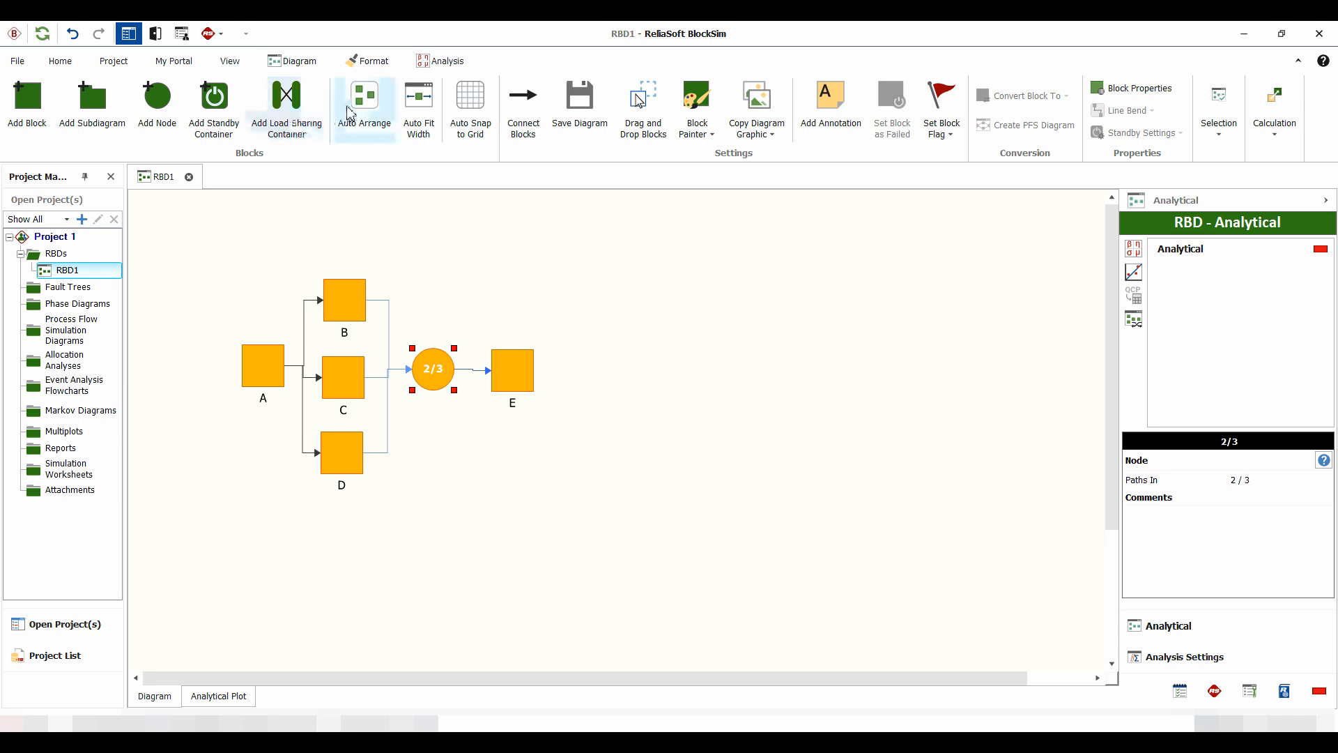
Step: Auto-arrange the diagram's blocks and run the analytical analysis on it
{"action": "left_click", "coordinate": [364, 108]}
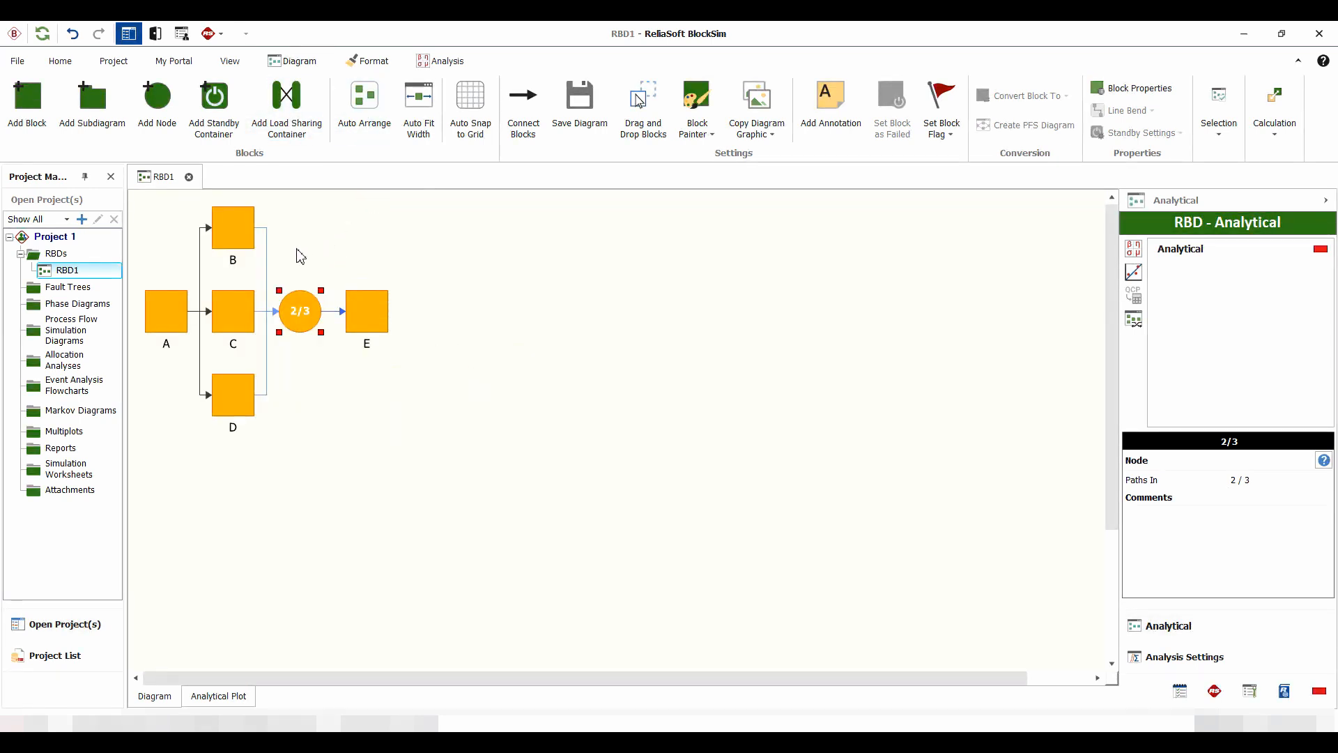
{"action": "left_click", "coordinate": [1134, 249]}
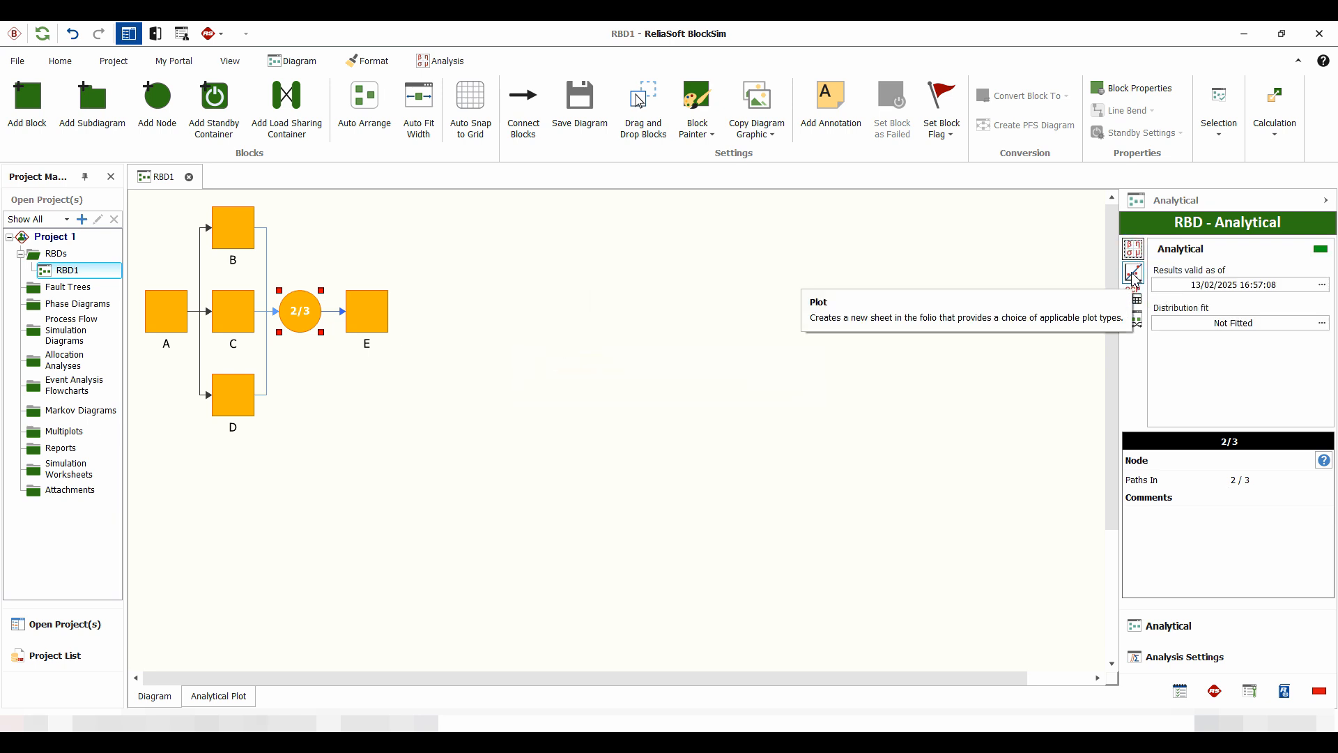
Step: Open the plot of the analyzed diagram and display the system's Unreliability vs. Time
{"action": "left_click", "coordinate": [1134, 273]}
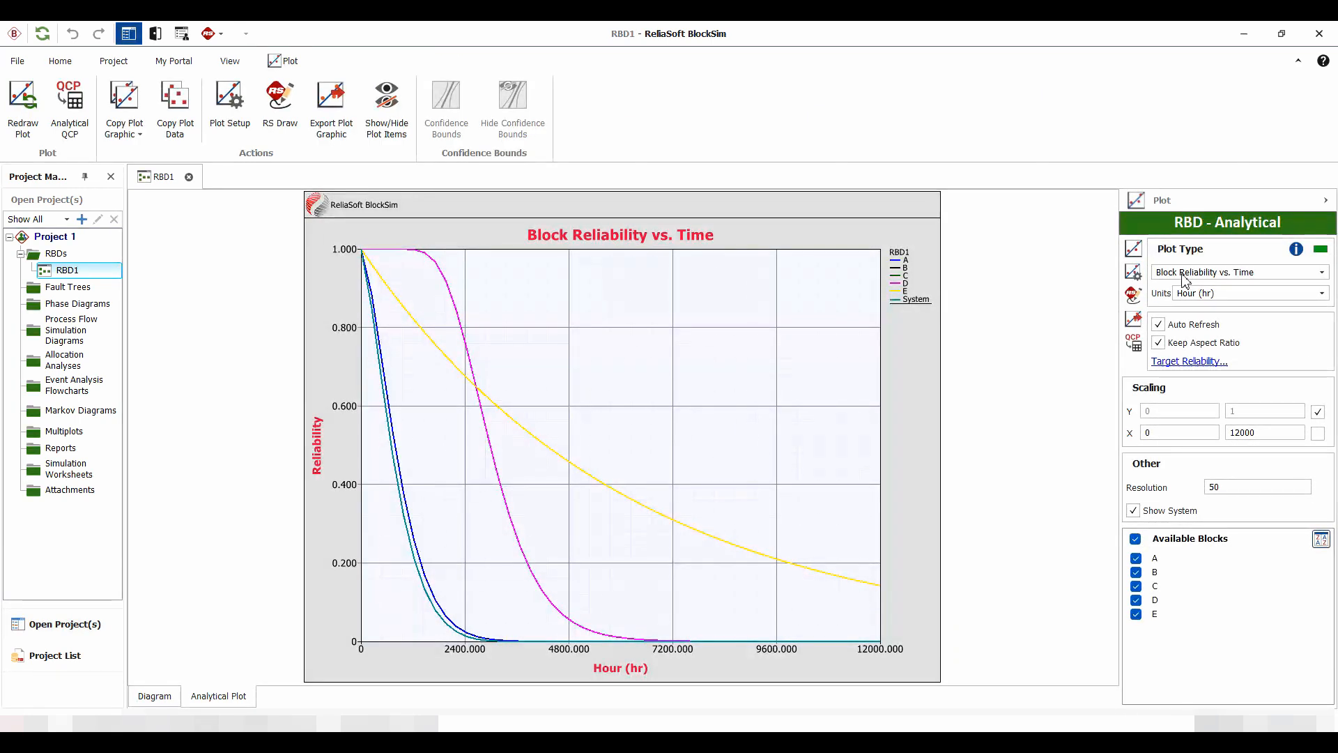
{"action": "left_click", "coordinate": [1185, 278]}
{"action": "left_click", "coordinate": [1175, 294]}
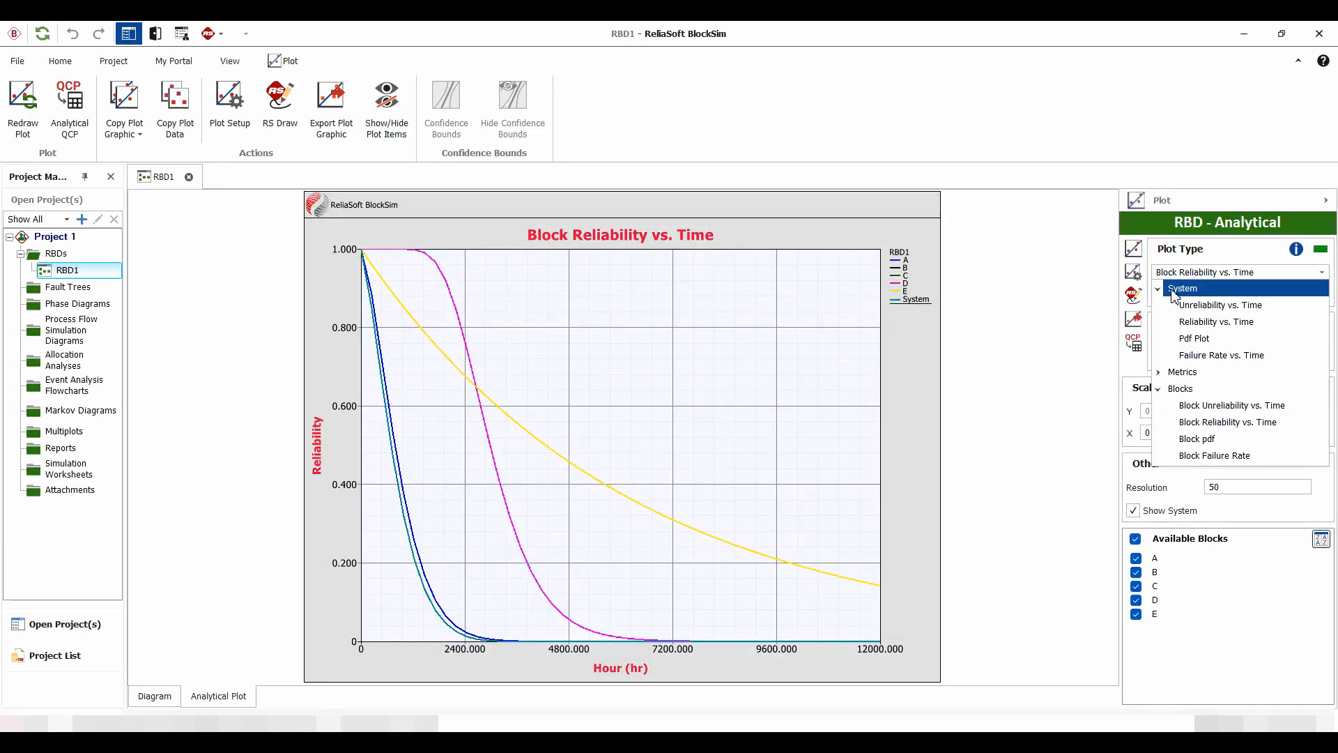
{"action": "left_click", "coordinate": [1193, 307]}
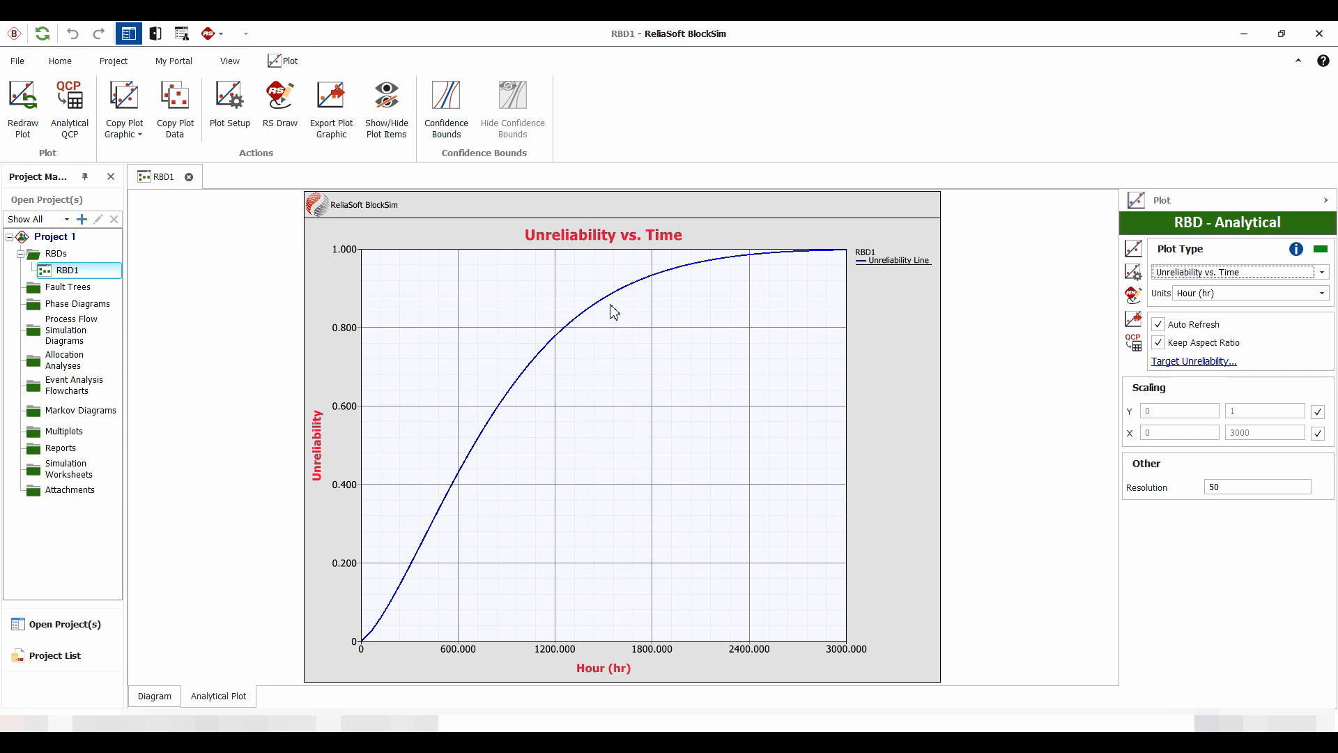
Step: Switch the plot to the system's Reliability vs. Time and read reliability values at several points along the curve
{"action": "left_click", "coordinate": [1168, 277]}
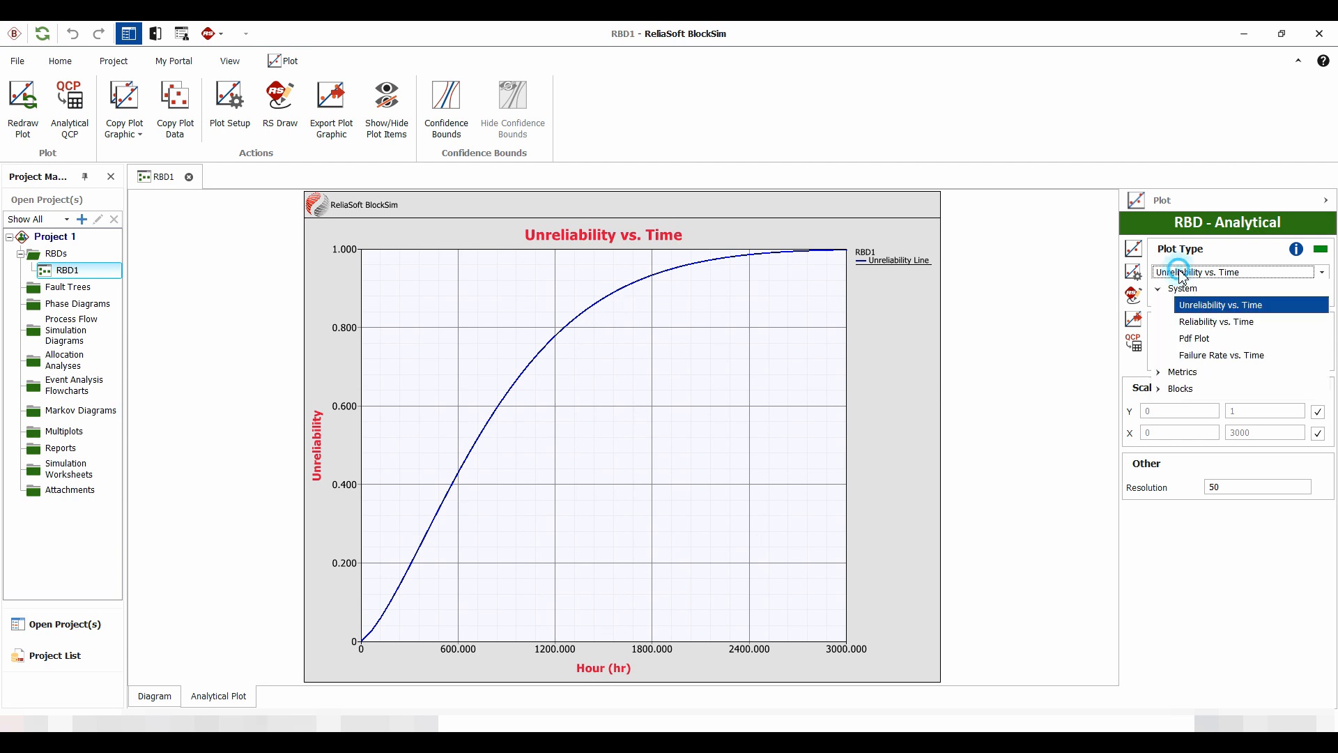
{"action": "left_click", "coordinate": [1204, 323]}
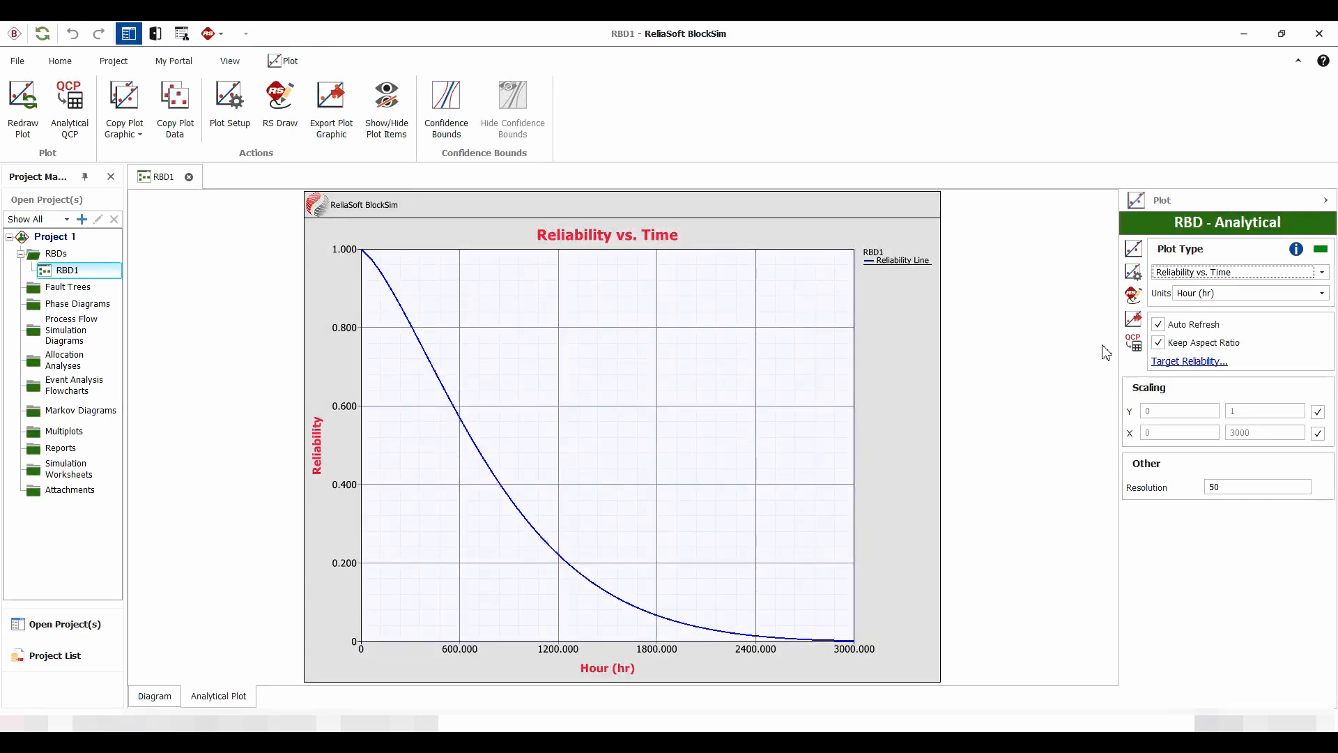
{"action": "left_click", "coordinate": [477, 450]}
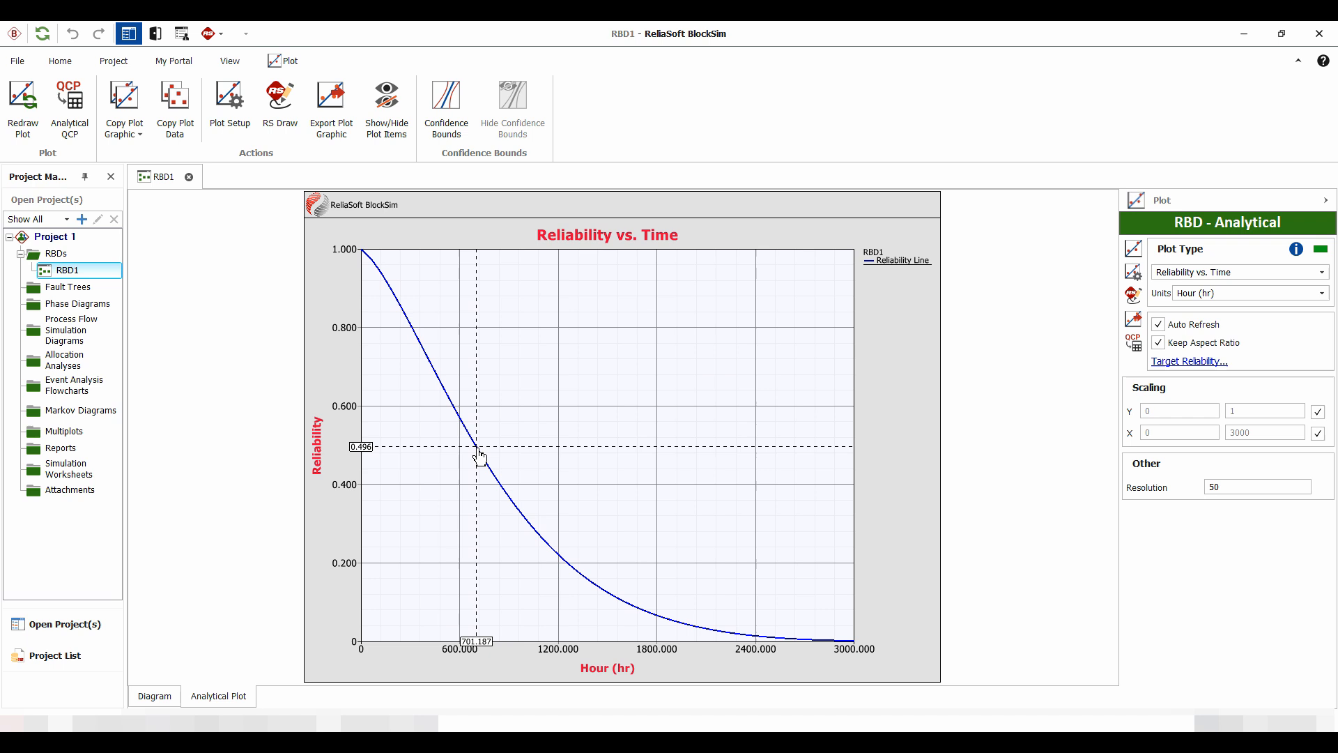
{"action": "left_click_drag", "start_coordinate": [478, 450], "coordinate": [441, 477]}
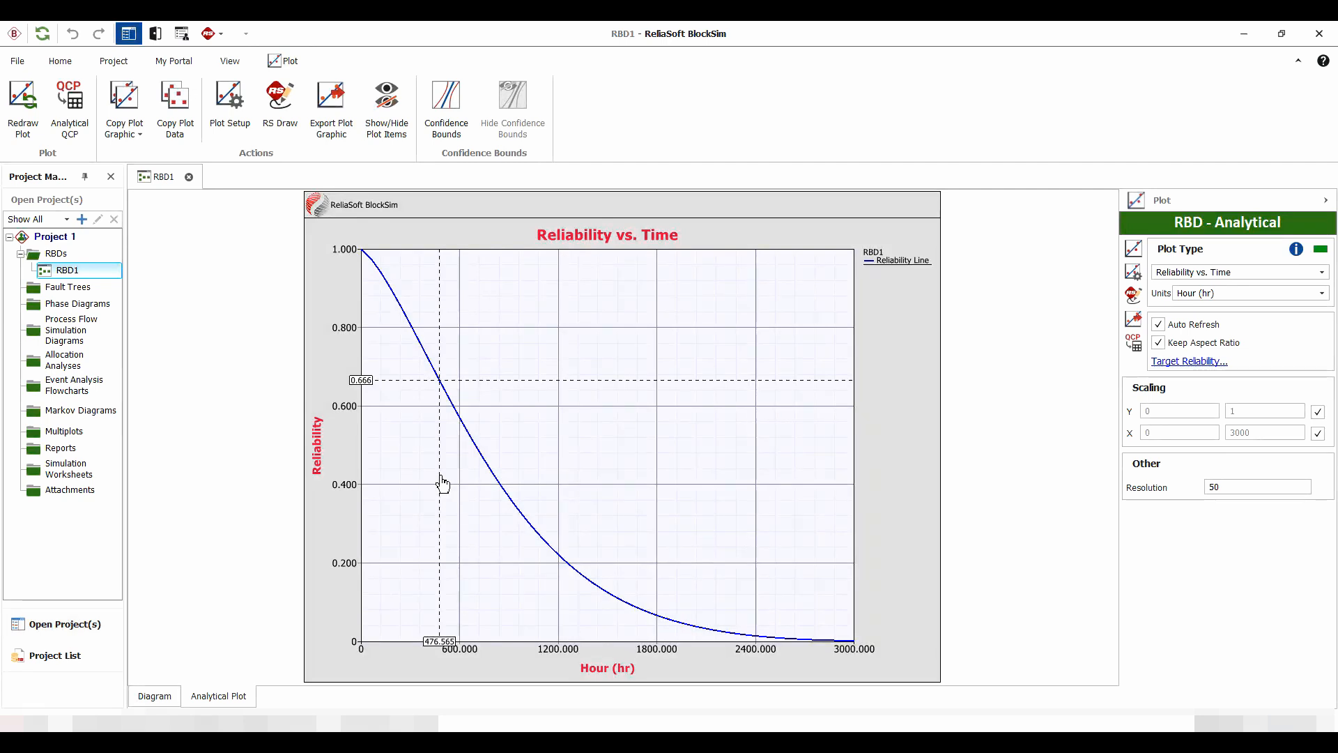
{"action": "left_click_drag", "start_coordinate": [441, 483], "coordinate": [763, 468]}
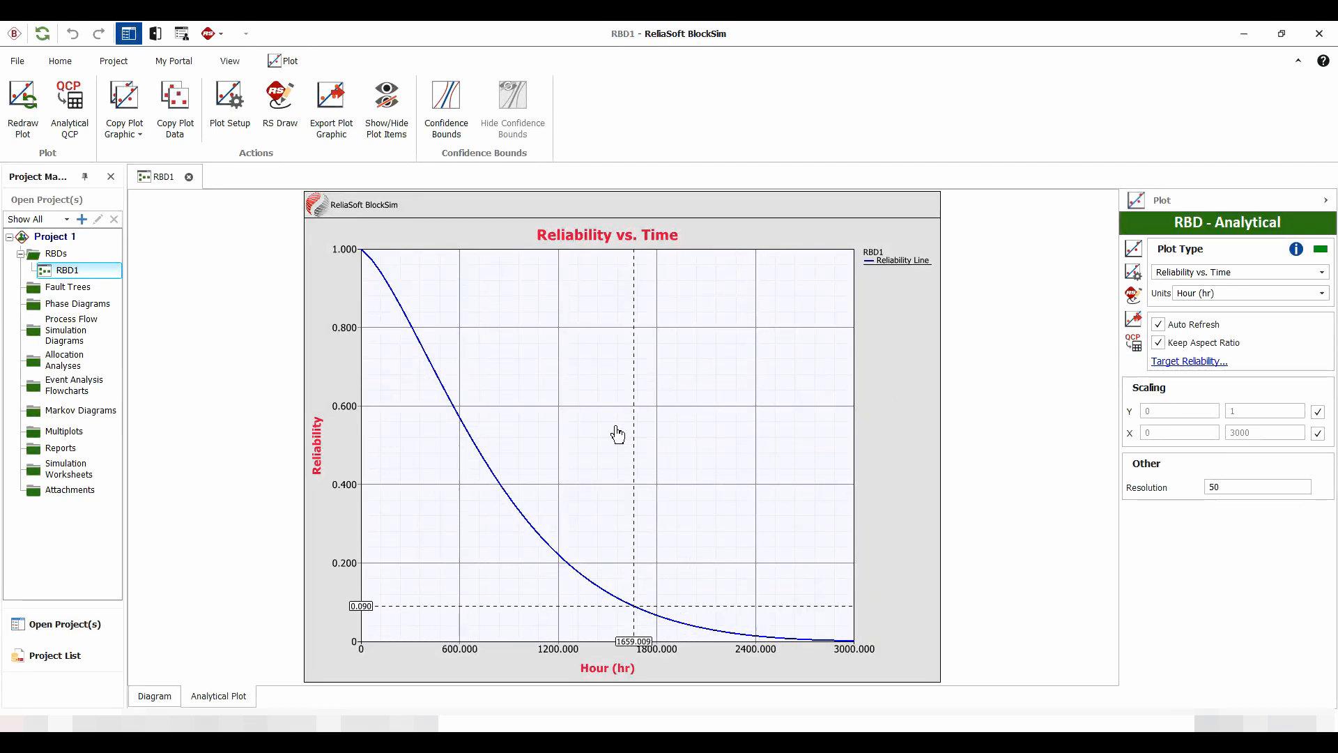
{"action": "left_click_drag", "start_coordinate": [615, 432], "coordinate": [472, 451]}
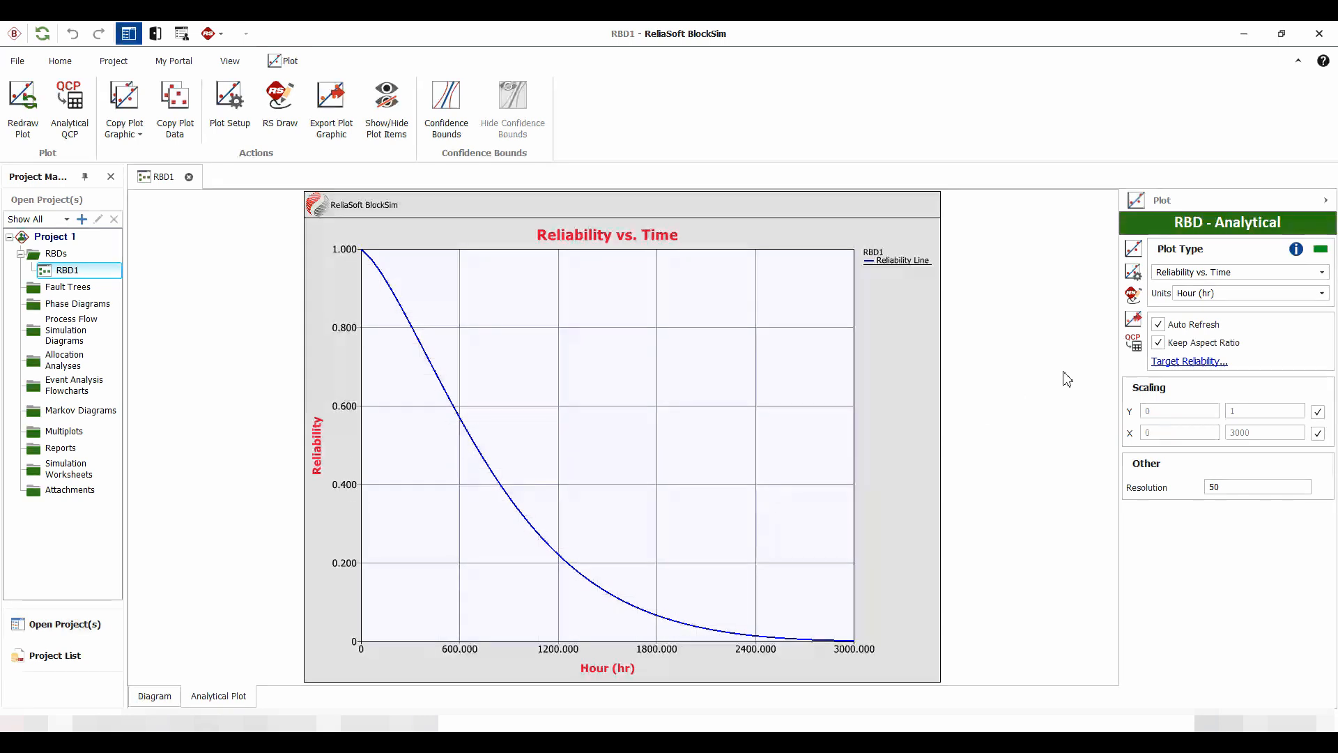
Step: Clear the QCP result log and calculate the system's reliability for a mission end time of 1500 hr
{"action": "left_click", "coordinate": [1133, 343]}
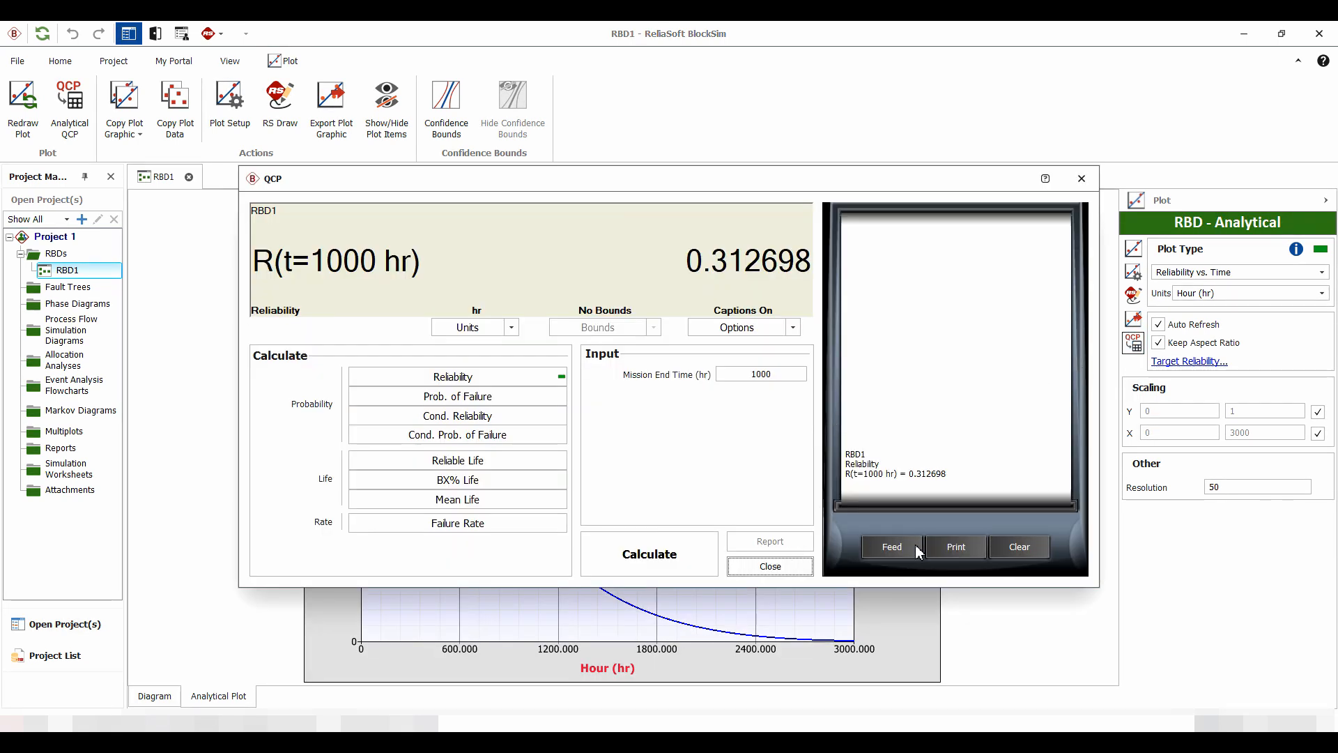
{"action": "left_click", "coordinate": [1025, 550]}
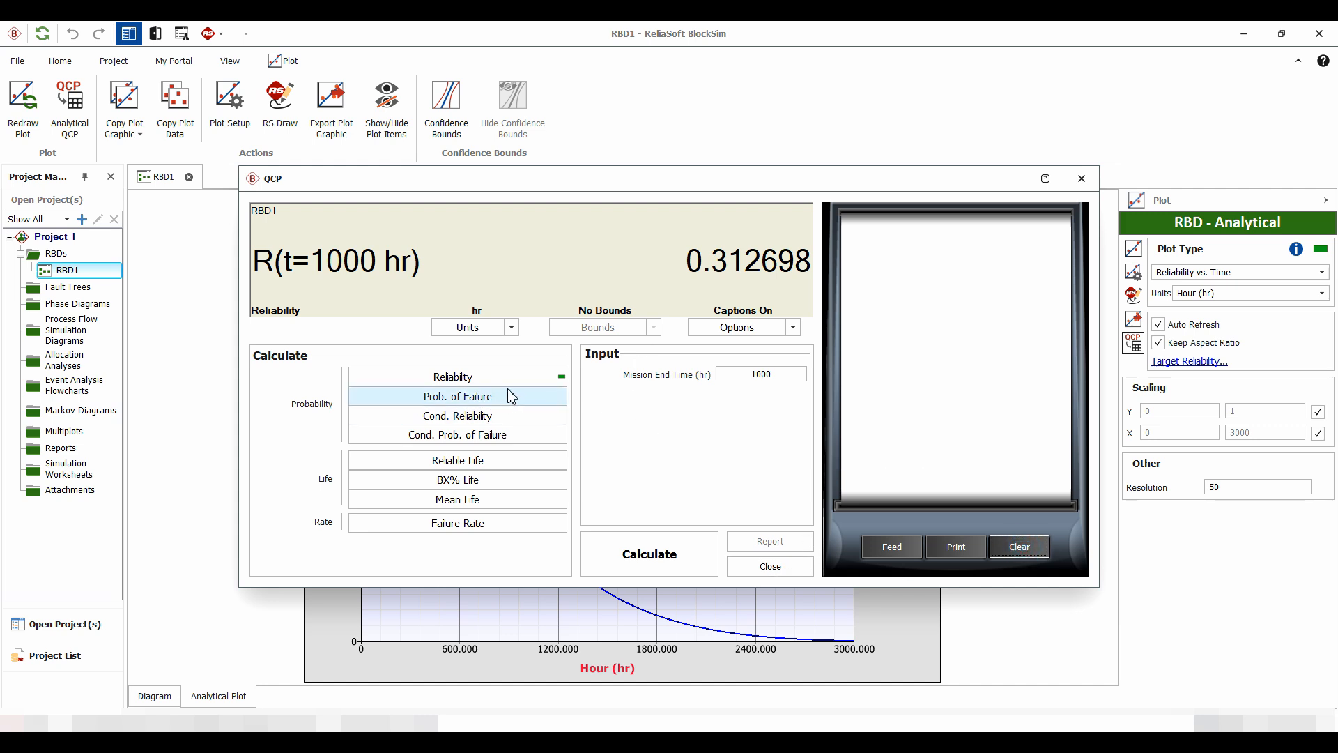
{"action": "left_click", "coordinate": [472, 375]}
{"action": "double_click", "coordinate": [763, 374]}
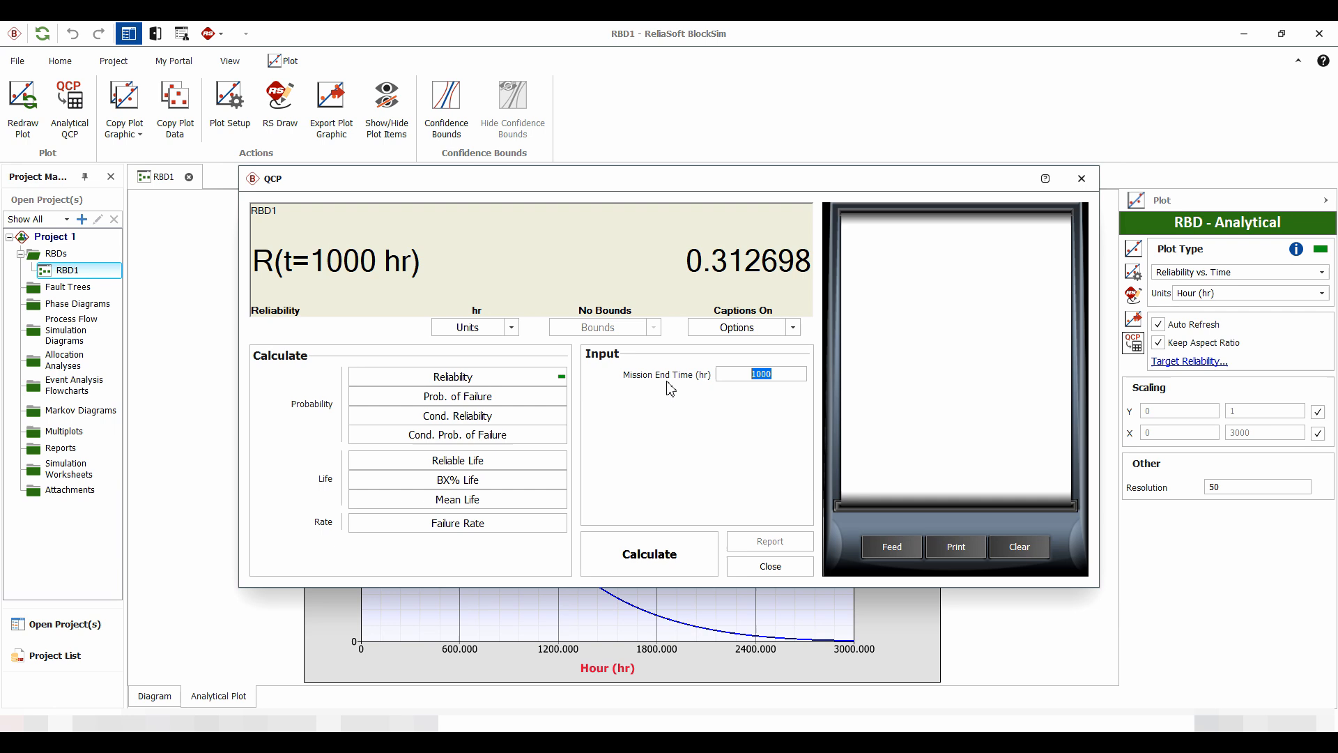
{"action": "type", "text": "150"}
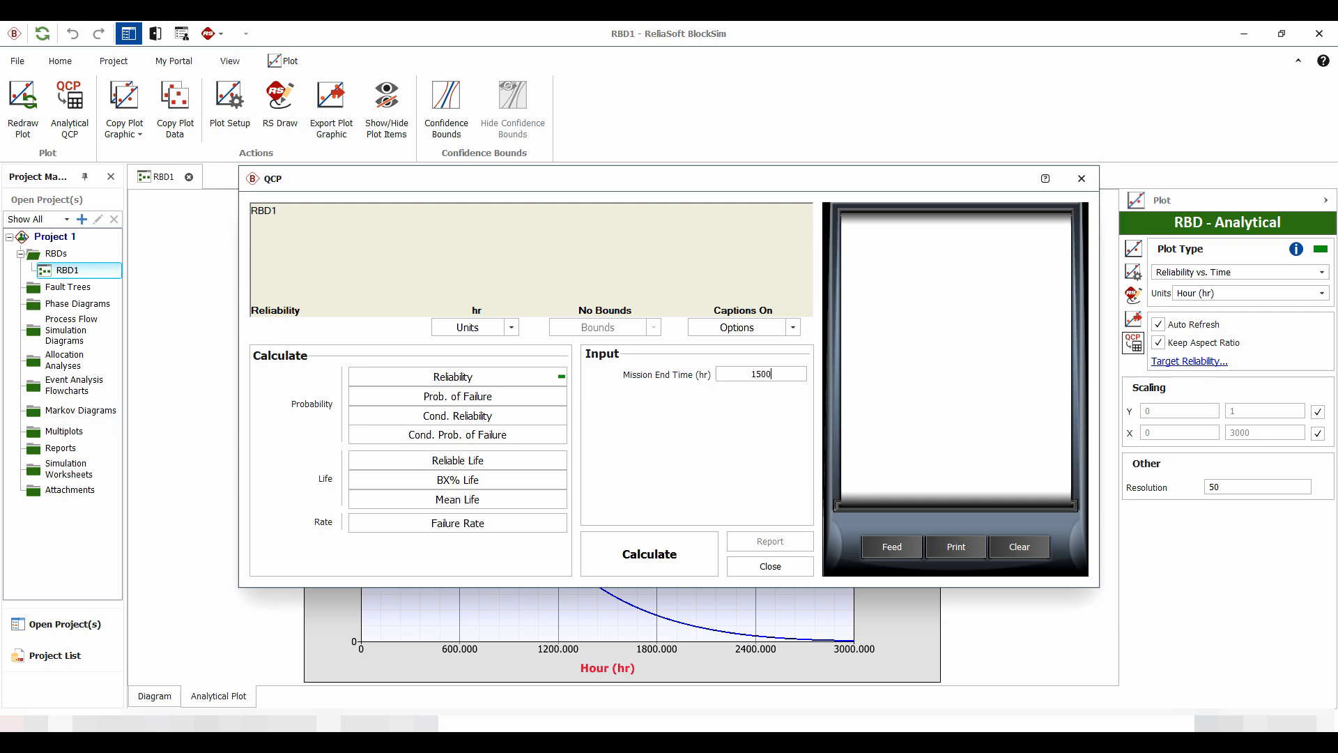
{"action": "type", "text": "0"}
{"action": "left_click", "coordinate": [659, 551]}
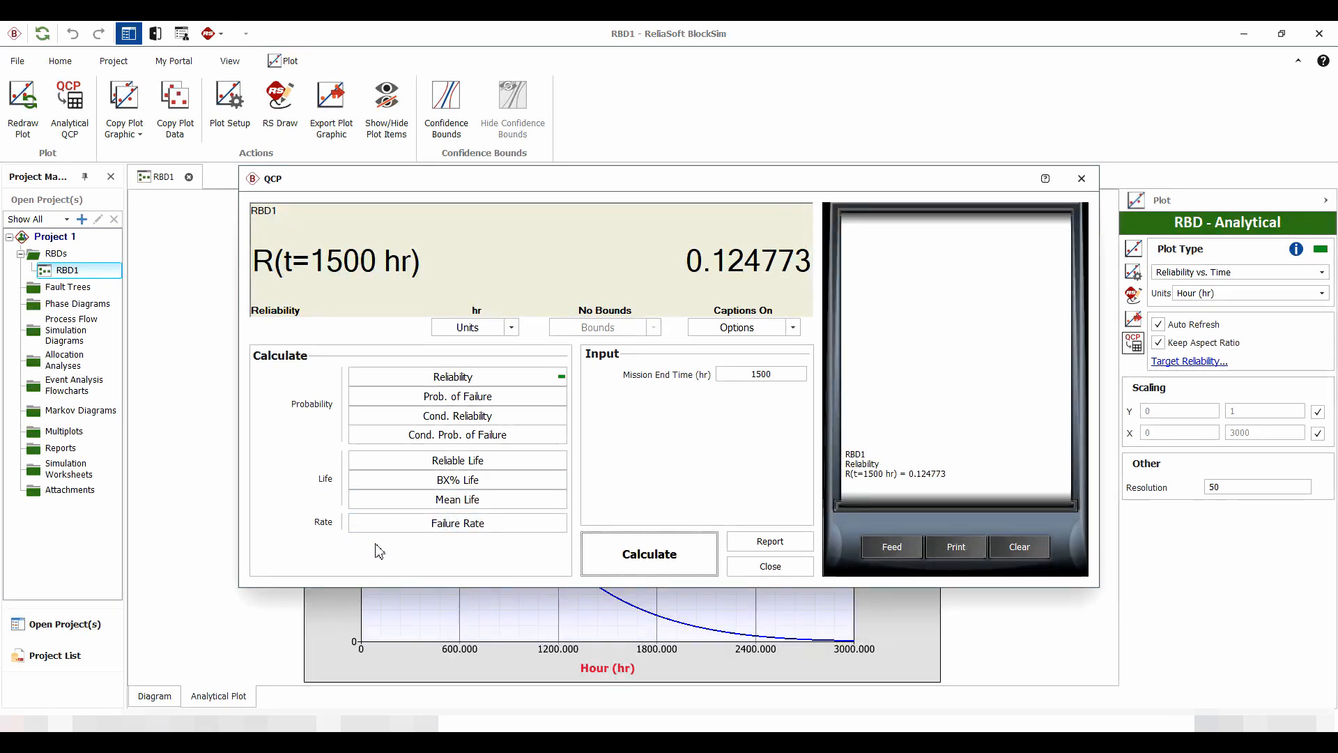
{"action": "left_click", "coordinate": [774, 566]}
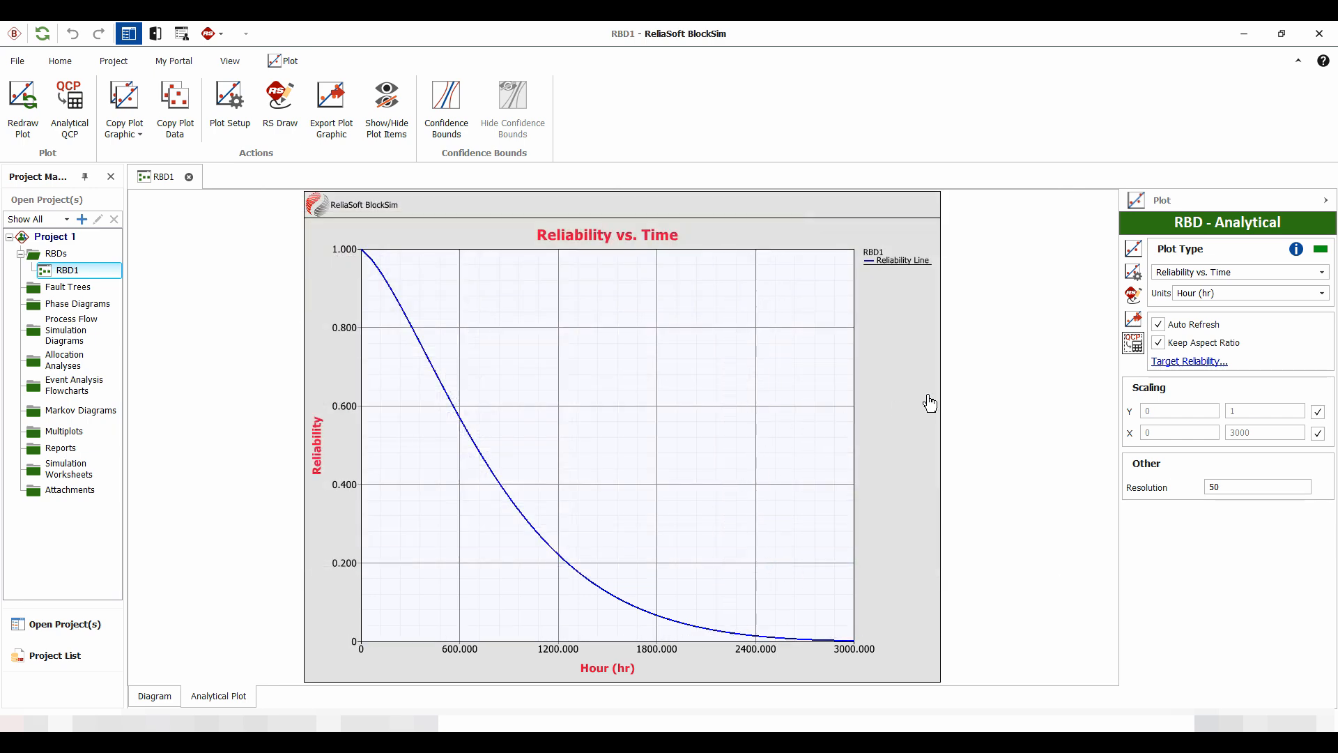
Step: View the system's Failure Rate vs. Time plot and the Block Reliability vs. Time plot before returning to the diagram
{"action": "left_click", "coordinate": [1182, 277]}
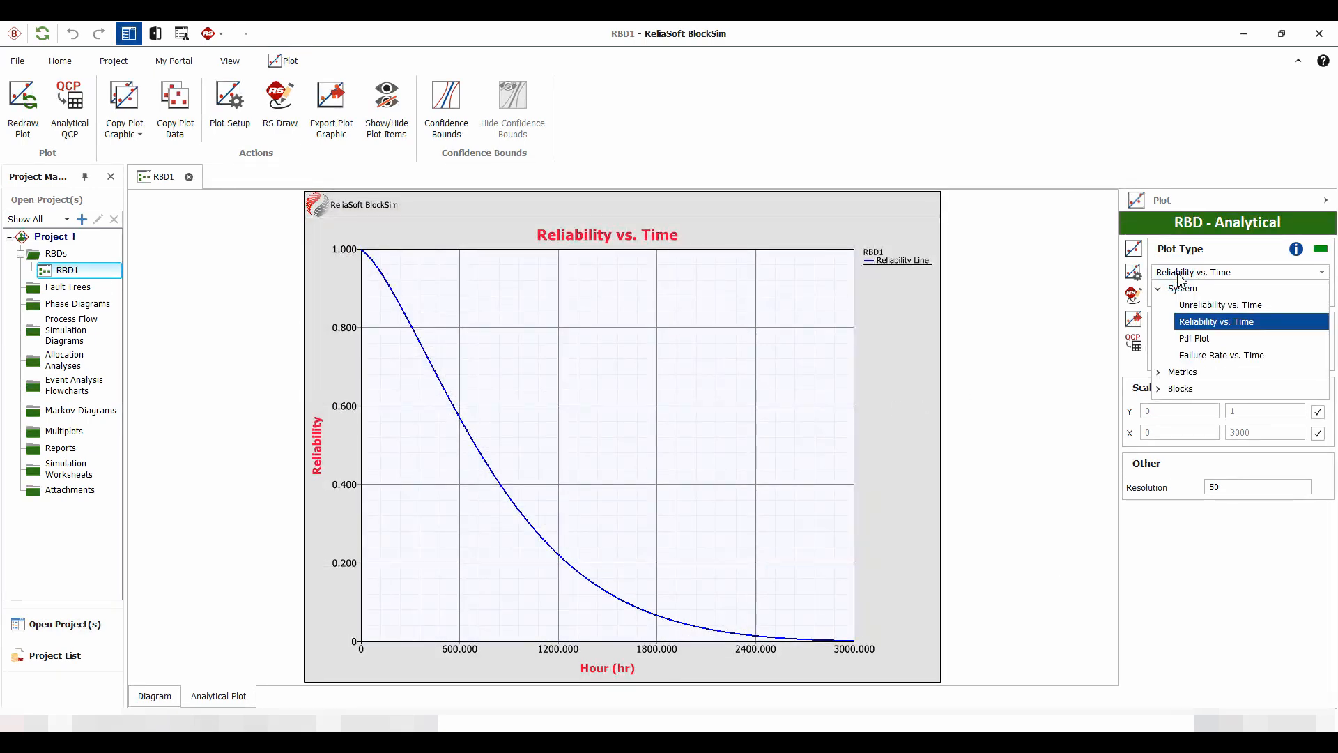
{"action": "left_click", "coordinate": [1202, 357]}
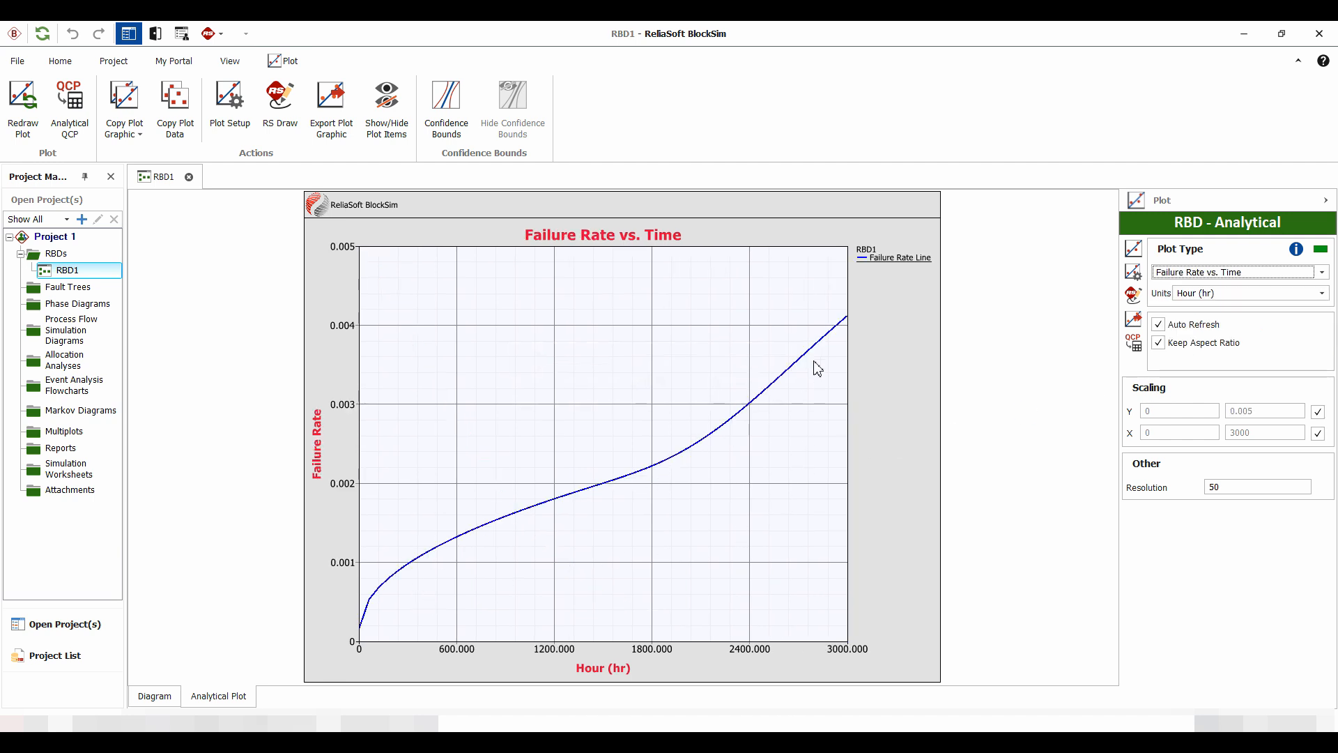
{"action": "left_click", "coordinate": [1177, 272]}
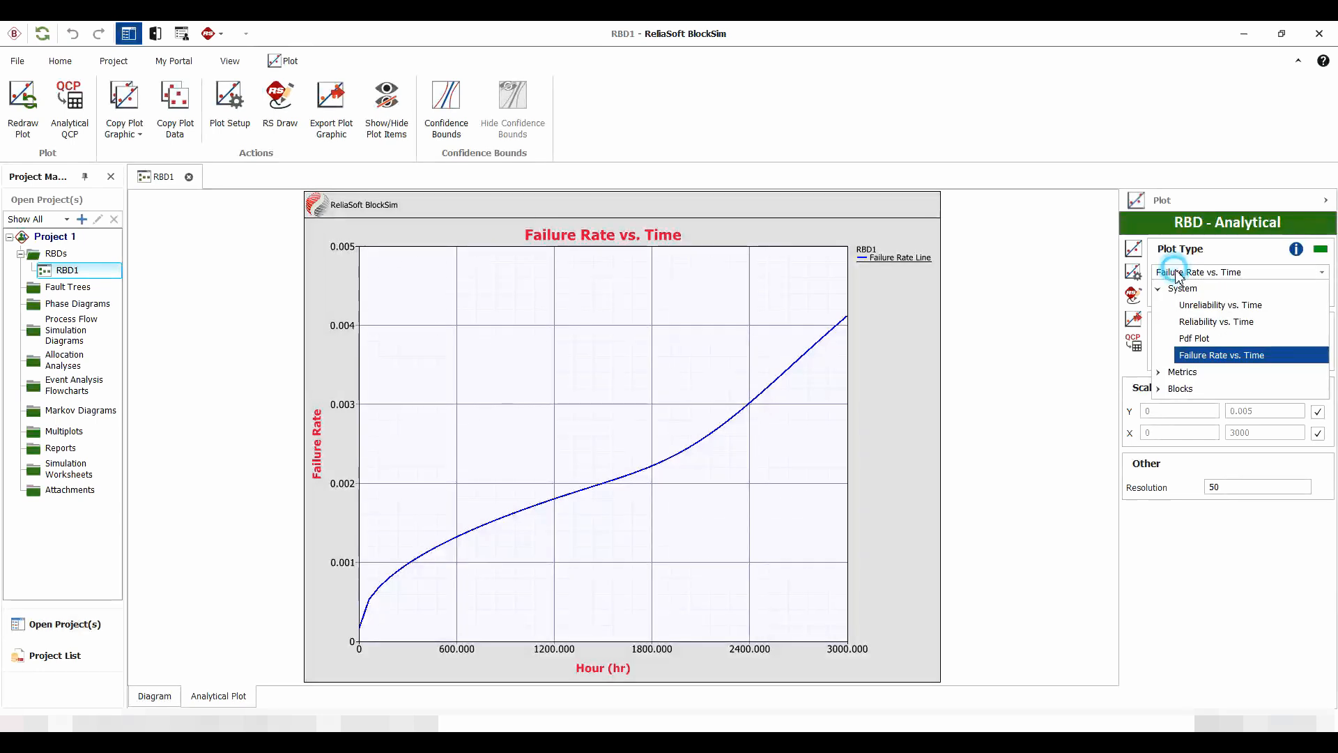
{"action": "left_click", "coordinate": [1158, 389]}
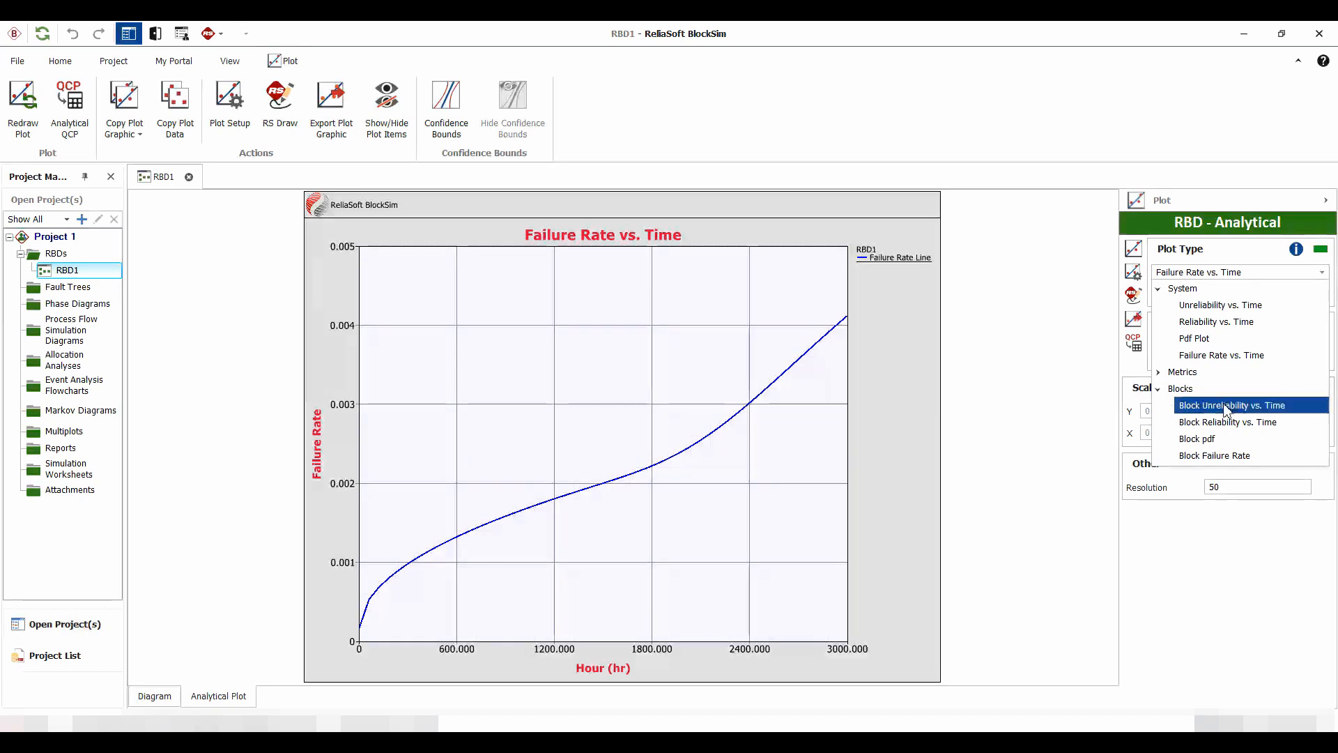
{"action": "left_click", "coordinate": [1213, 424]}
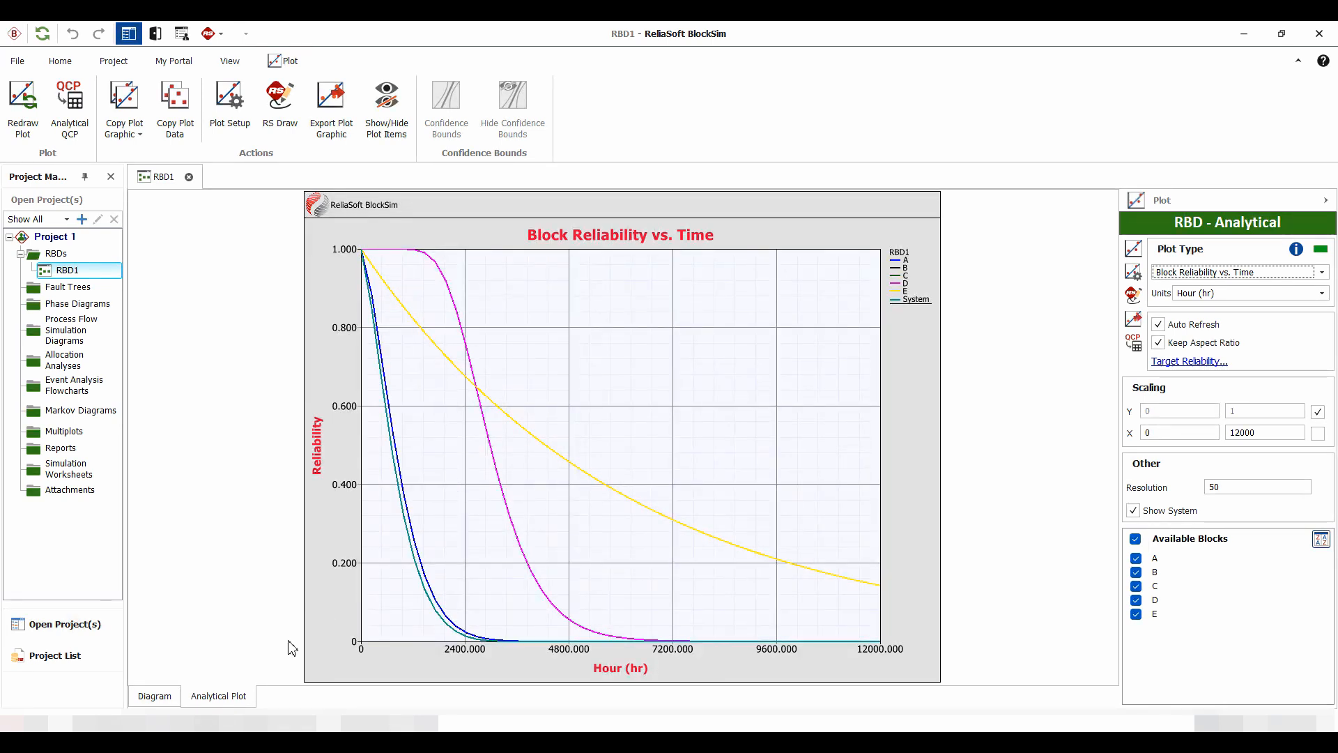
{"action": "left_click", "coordinate": [154, 695]}
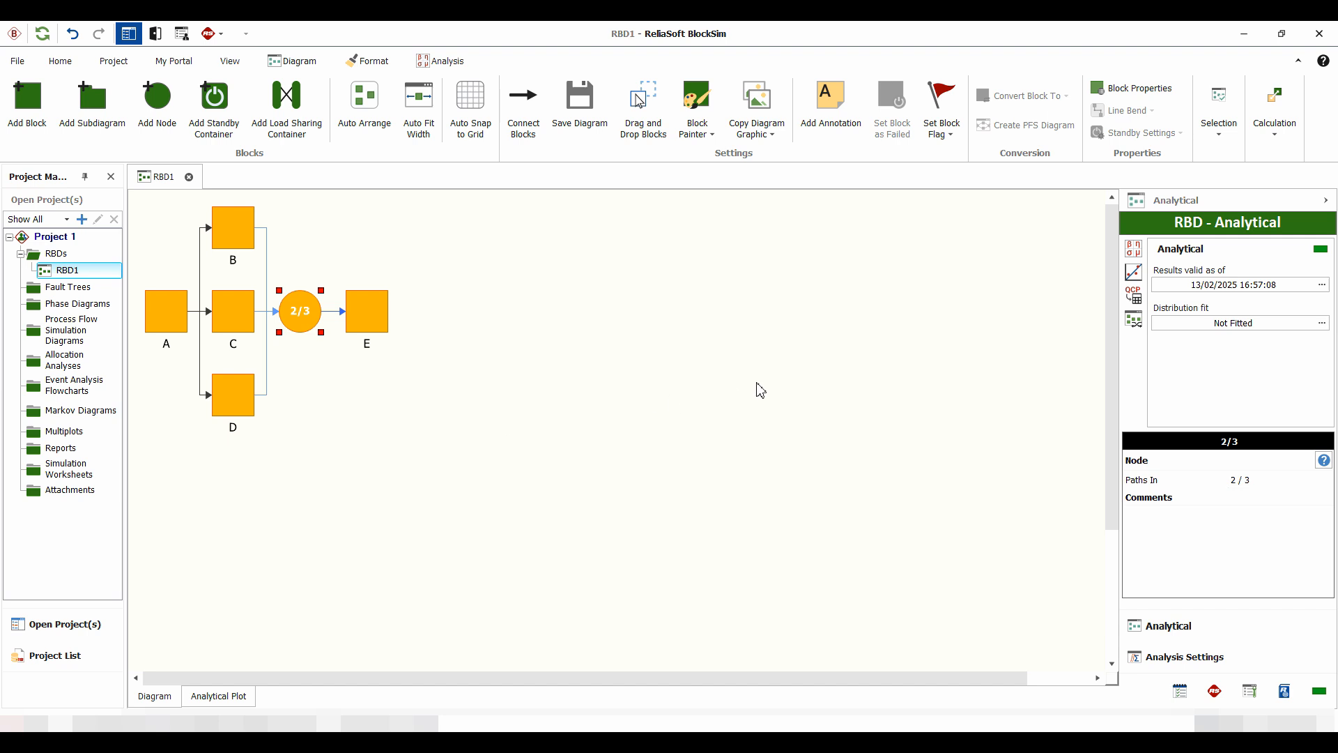